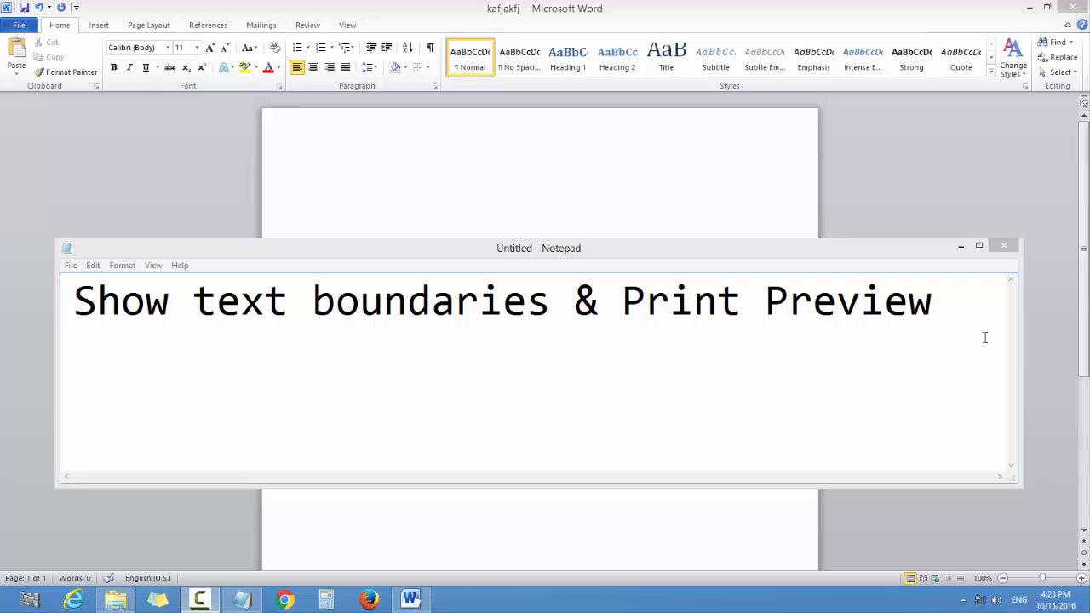
click(616, 15)
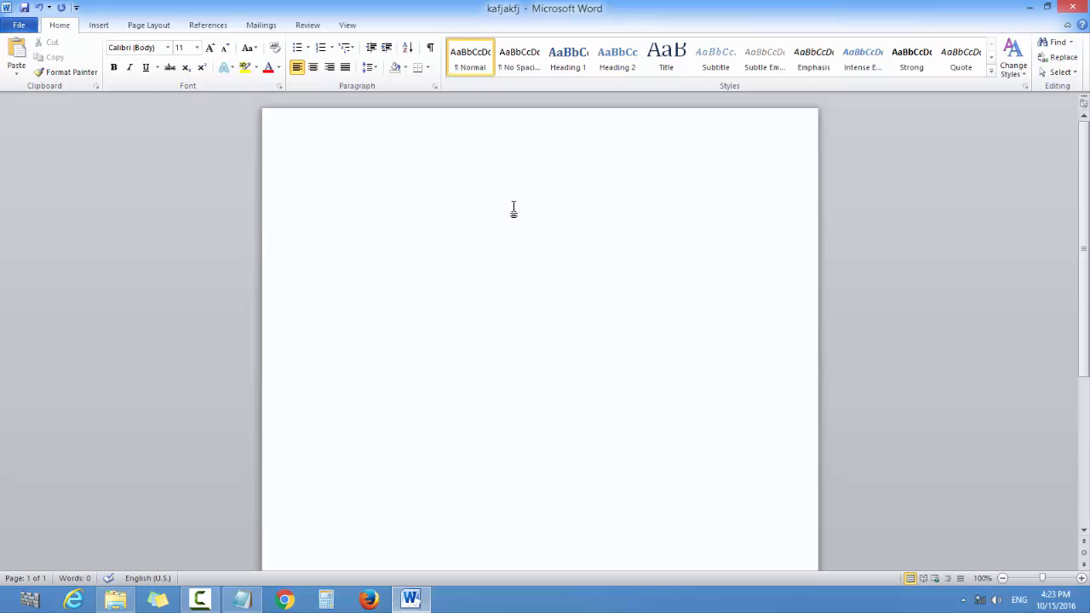
scroll(363, 477, down, 5)
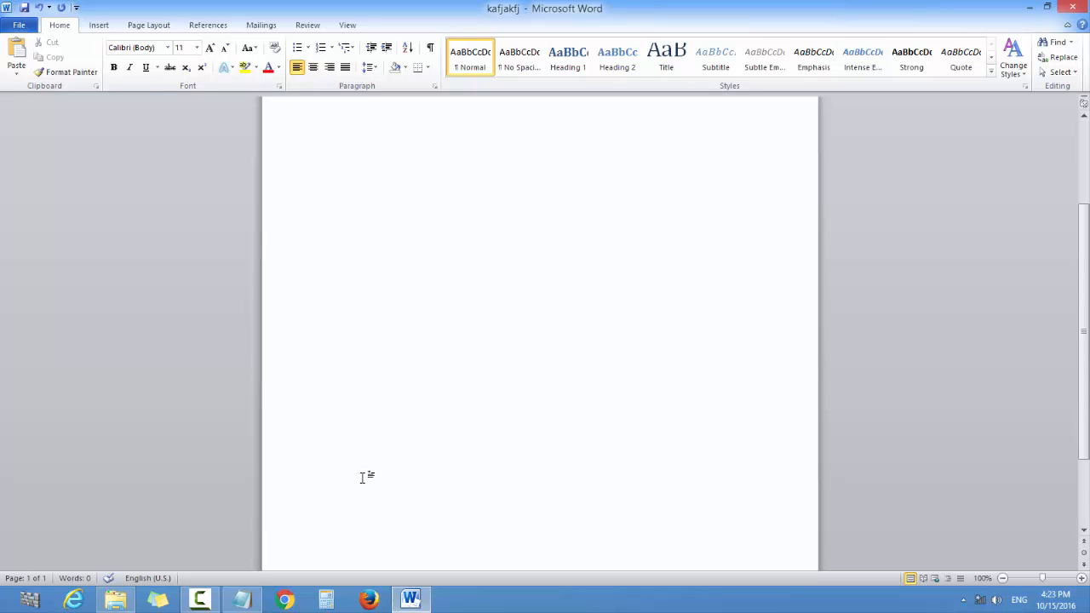
scroll(363, 477, down, 3)
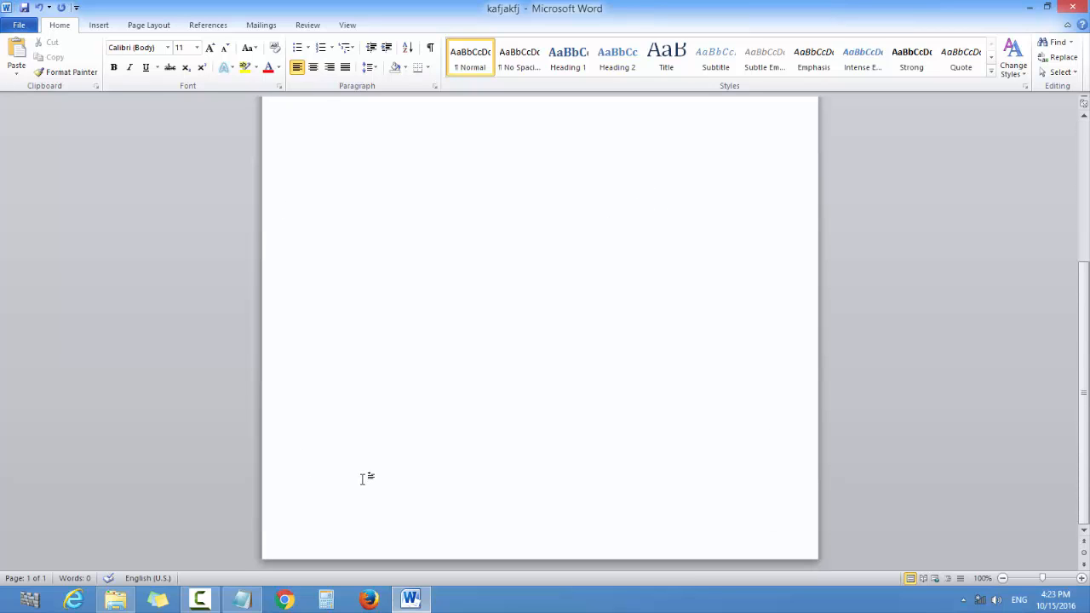
scroll(363, 477, up, 5)
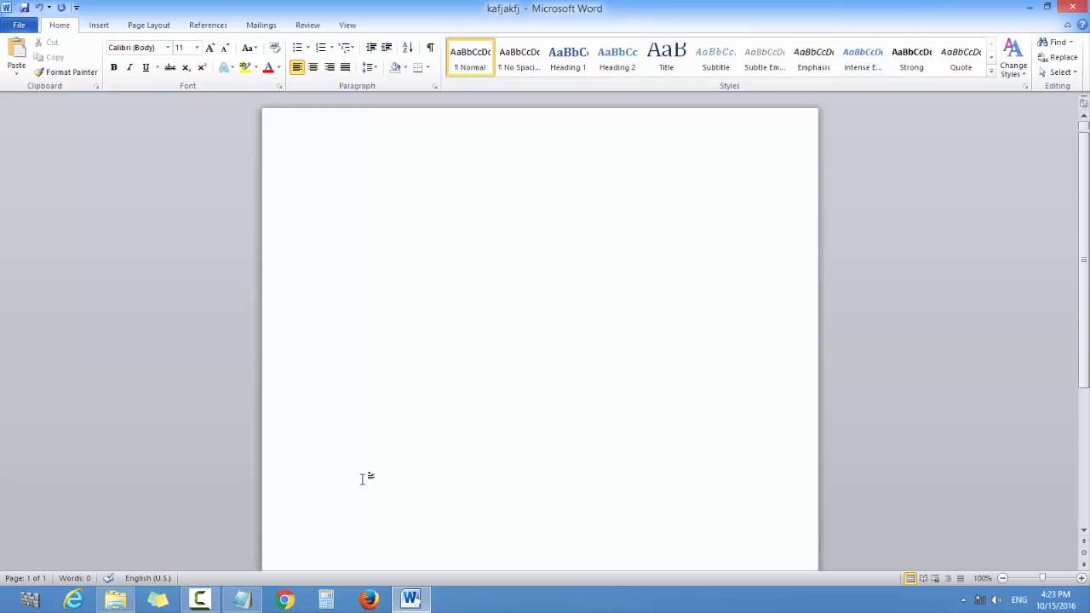
scroll(363, 479, up, 1)
- Close the open document and start Word again with a new blank document
click(1073, 11)
click(542, 315)
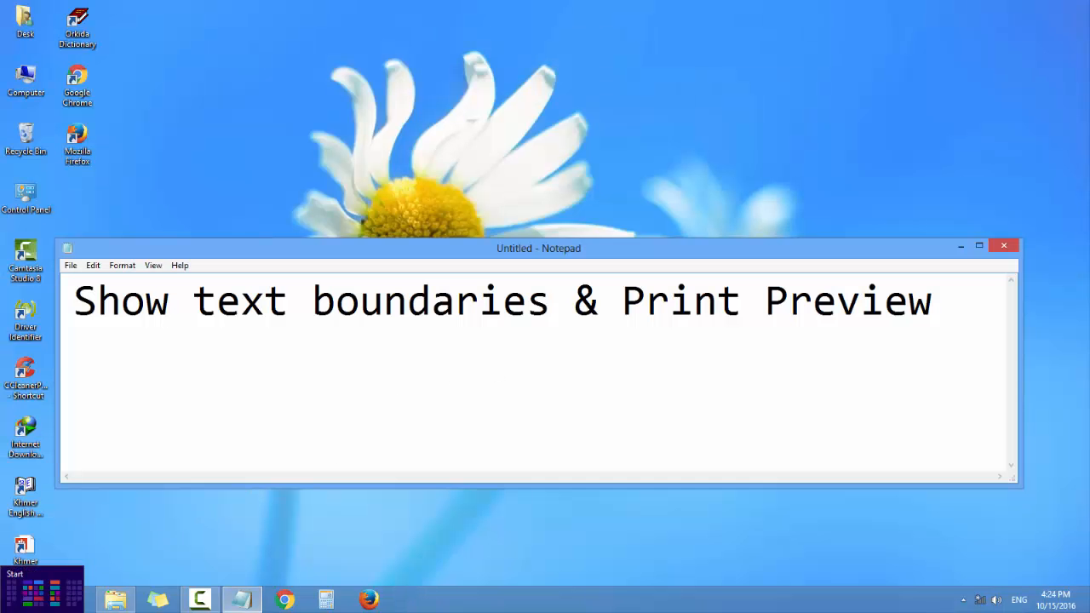
click(53, 575)
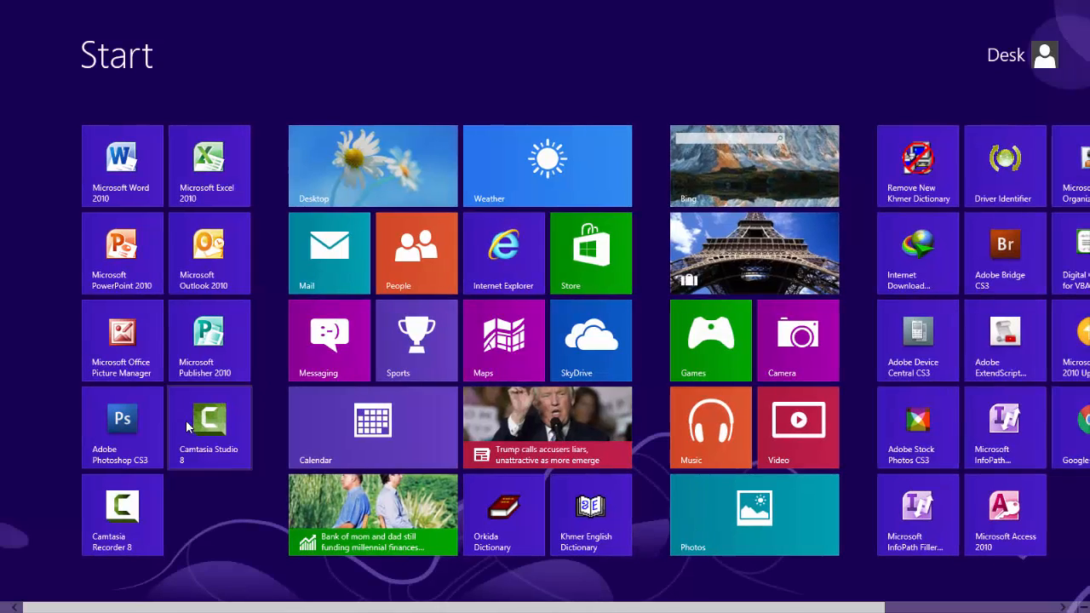
key(super)
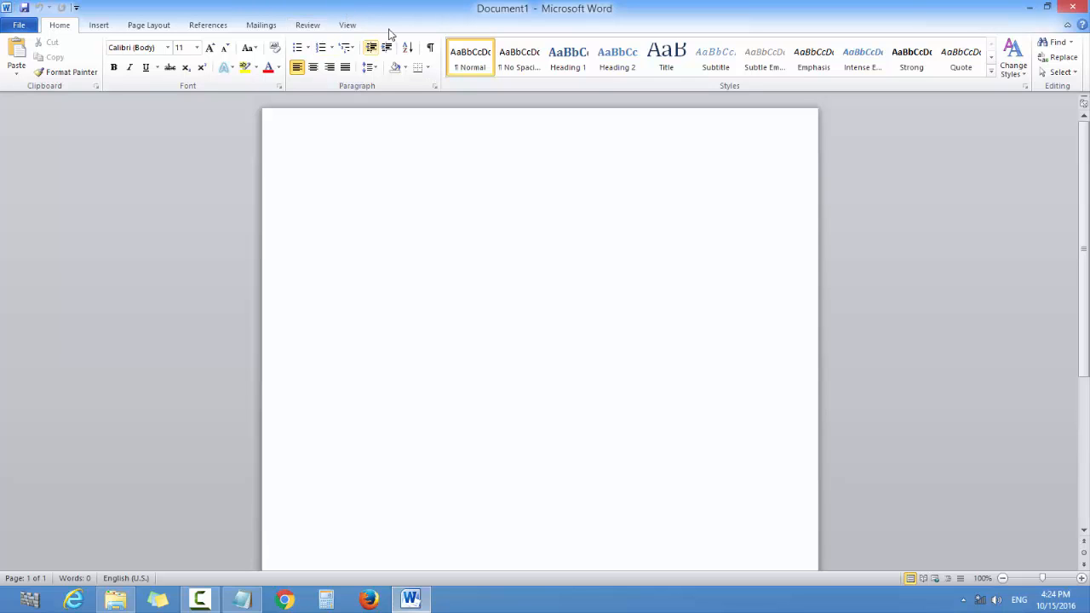
- Show the ruler and set the page's left and right margins to about 0.5 inch each
click(348, 26)
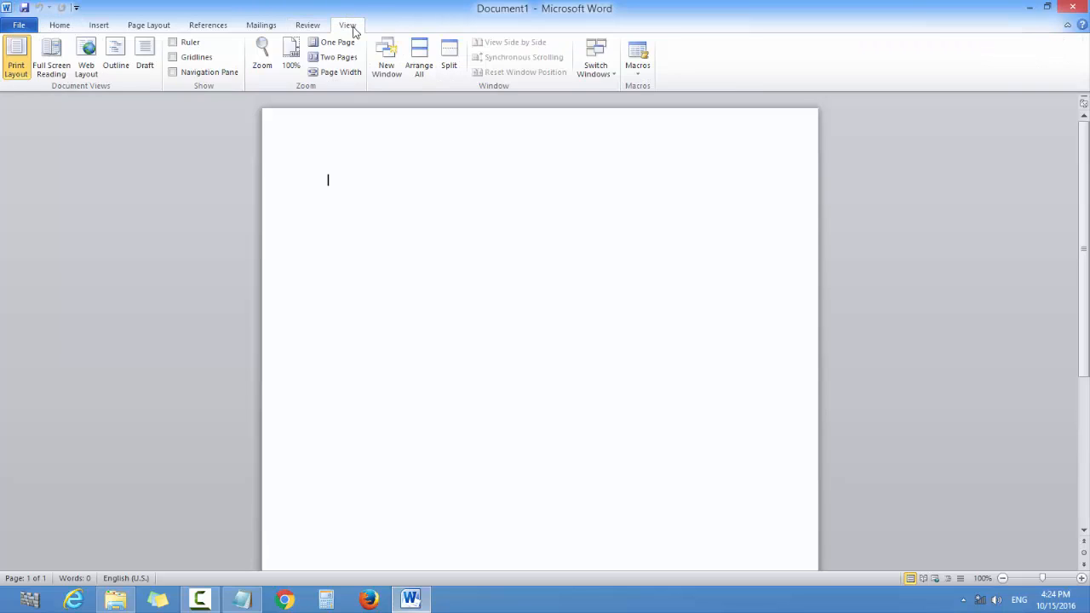
click(173, 44)
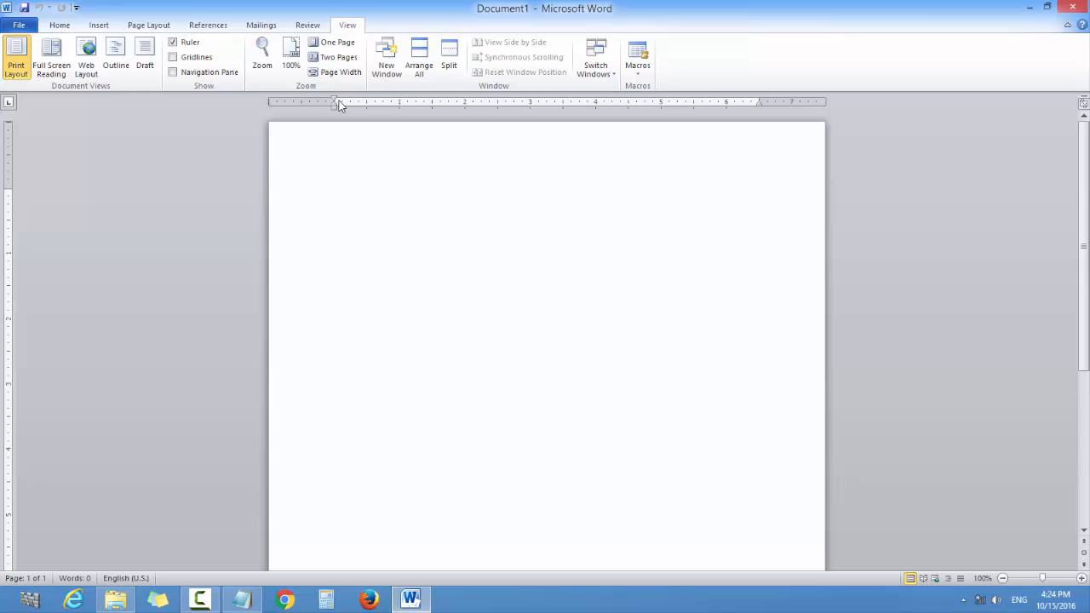
mouse_move(758, 102)
mouse_down()
mouse_move(783, 99)
mouse_move(591, 103)
mouse_move(794, 103)
mouse_up()
drag(333, 100, 300, 103)
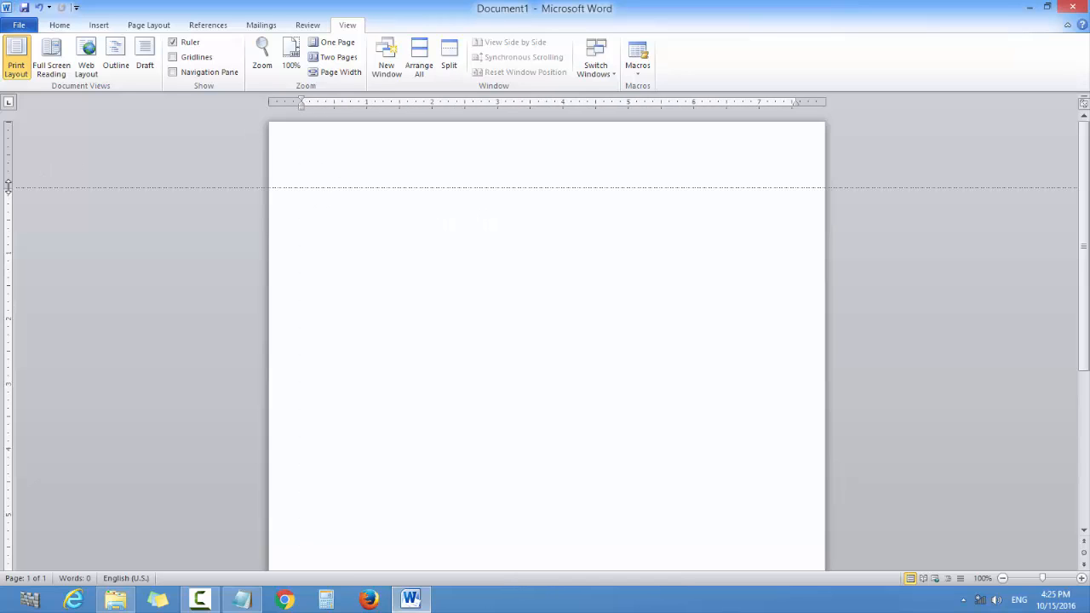
- Reduce the page's top margin to about 0.5 inch and make the bottom margin similarly narrow
drag(8, 186, 8, 153)
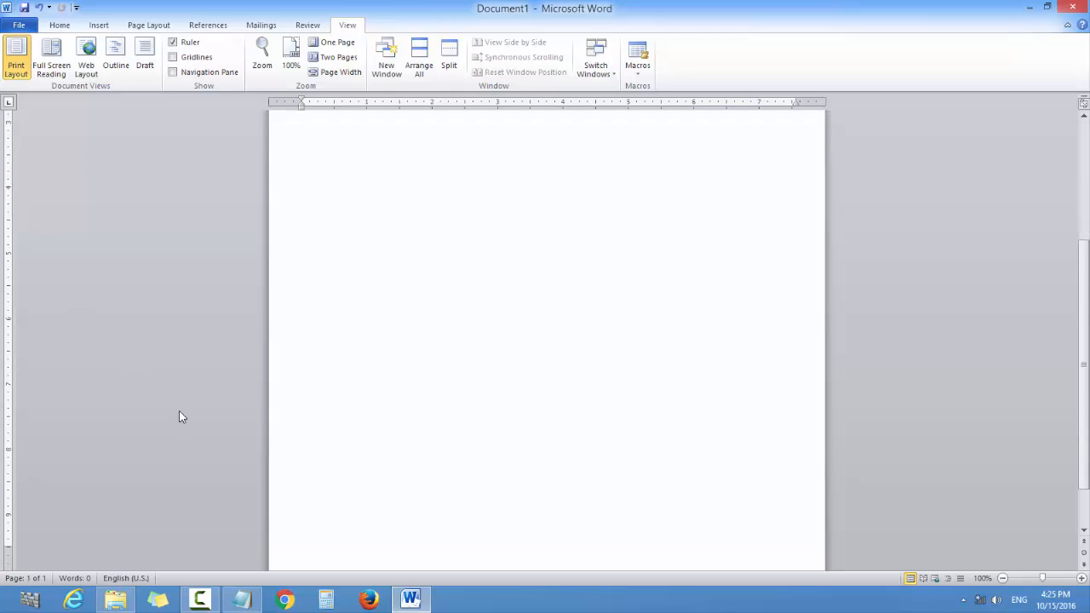
scroll(184, 422, down, 1)
drag(7, 492, 7, 530)
scroll(55, 530, up, 5)
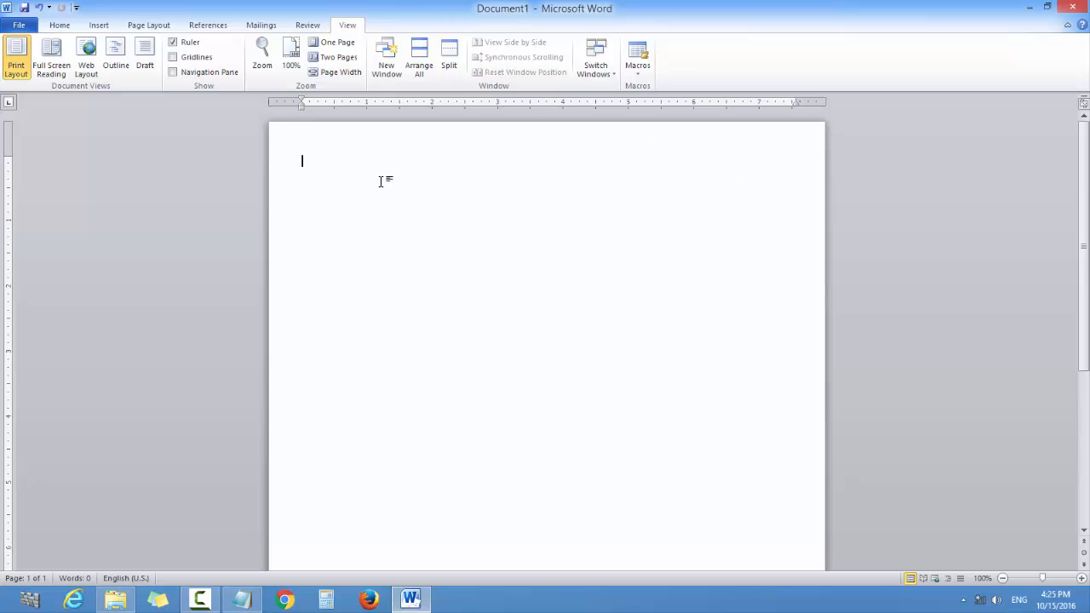
- Enable Show text boundaries in the advanced Word options, under Show document content
click(19, 28)
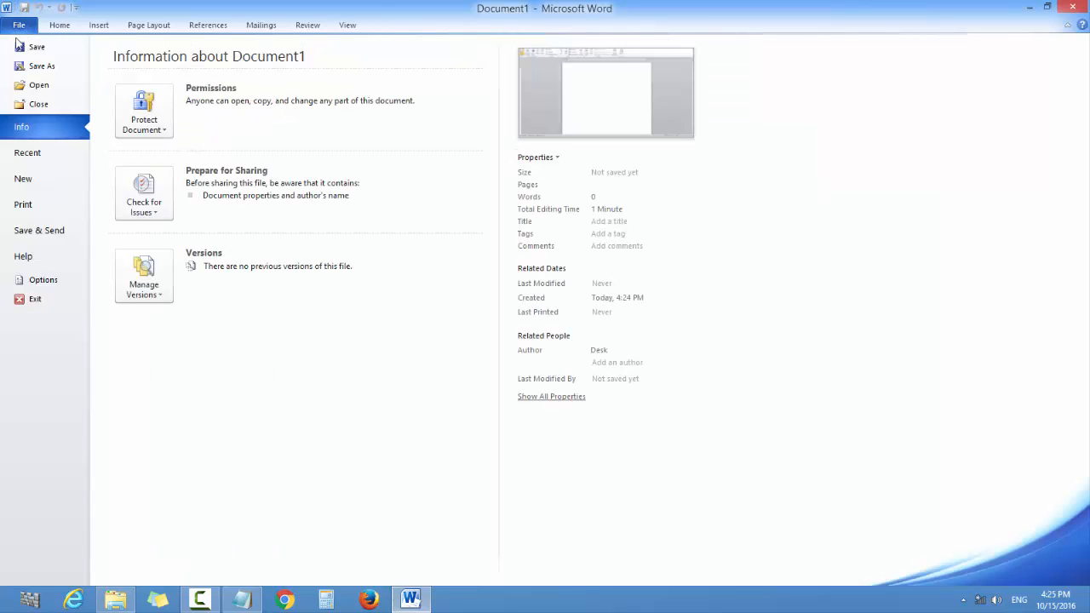
click(40, 285)
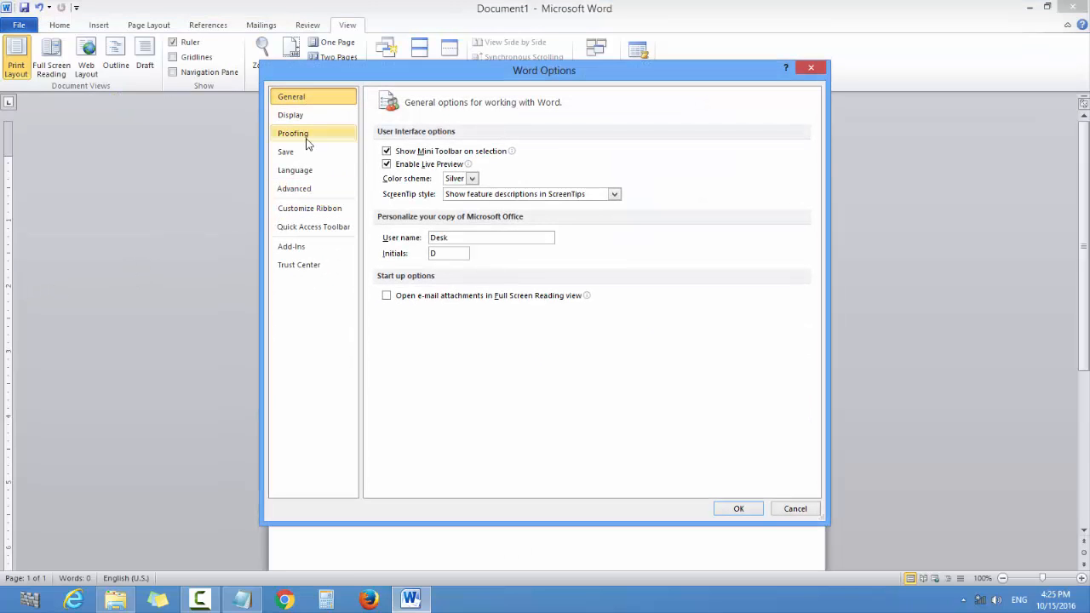
click(312, 192)
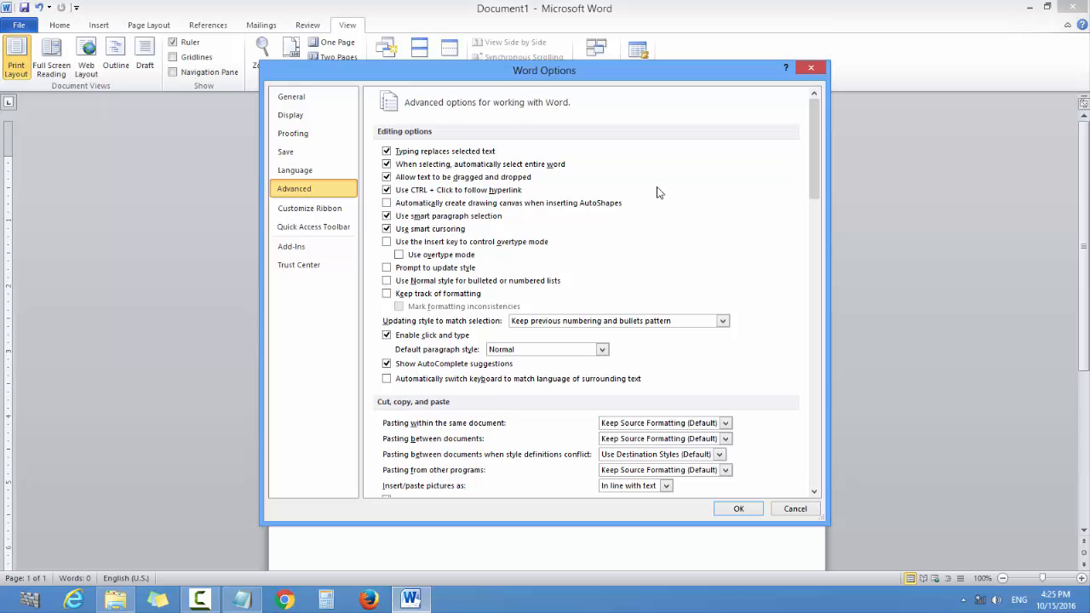
scroll(815, 168, down, 1)
scroll(815, 168, down, 10)
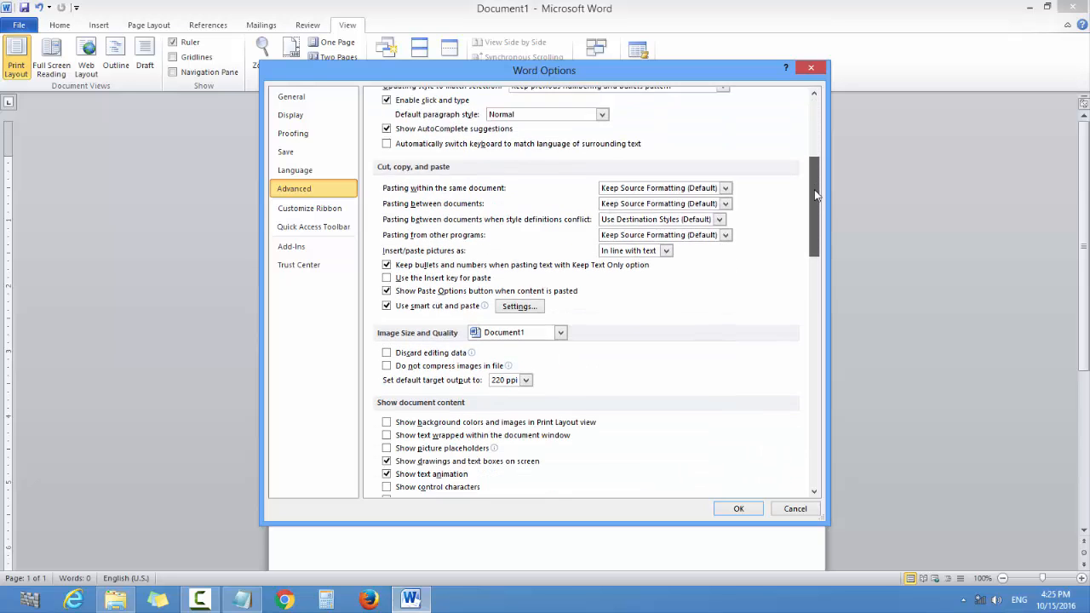
drag(817, 230, 818, 252)
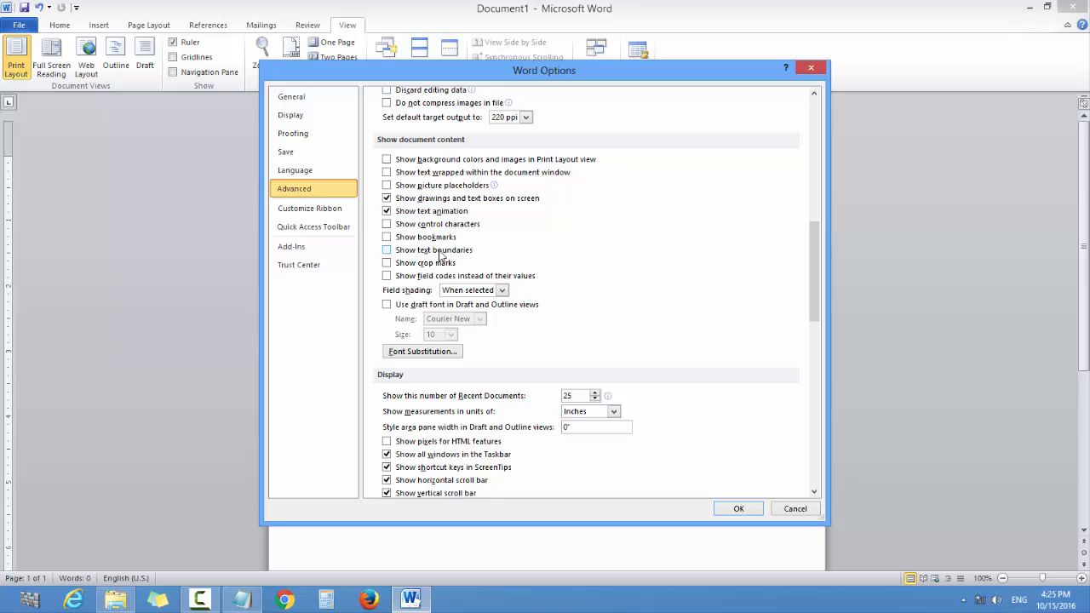
click(388, 251)
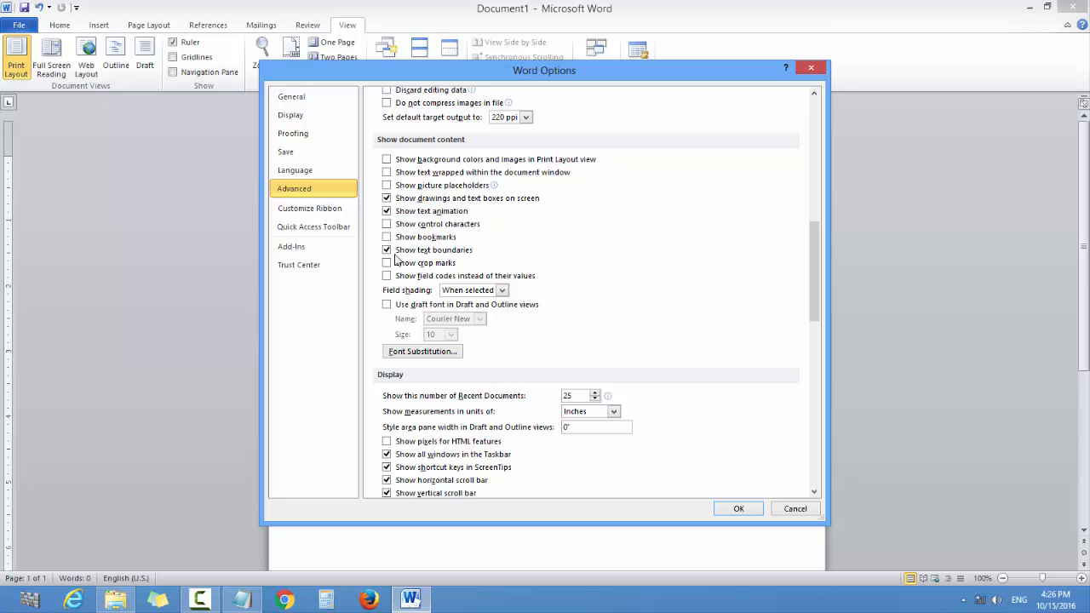
click(739, 509)
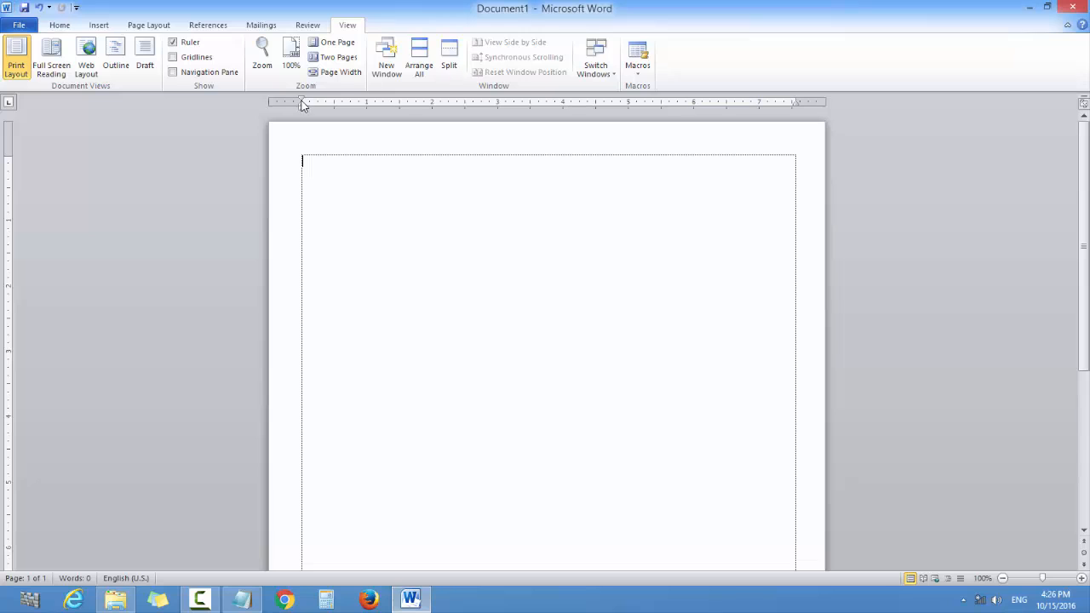
- Widen the page margins to about 1.1 inches left, 1.2 inches right and 1.5 inches top
drag(302, 101, 338, 102)
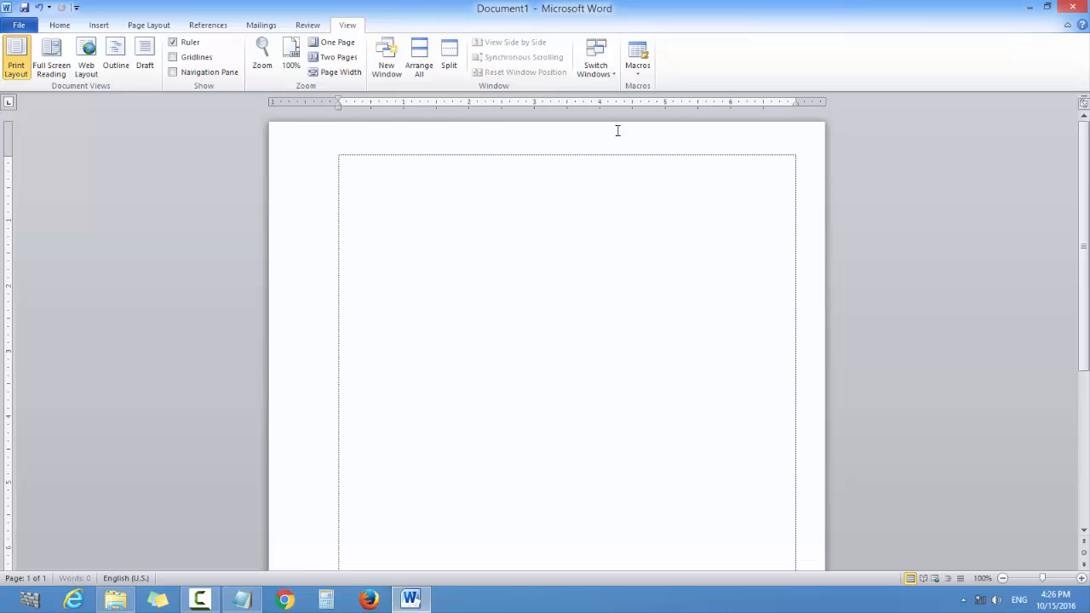
drag(797, 101, 747, 101)
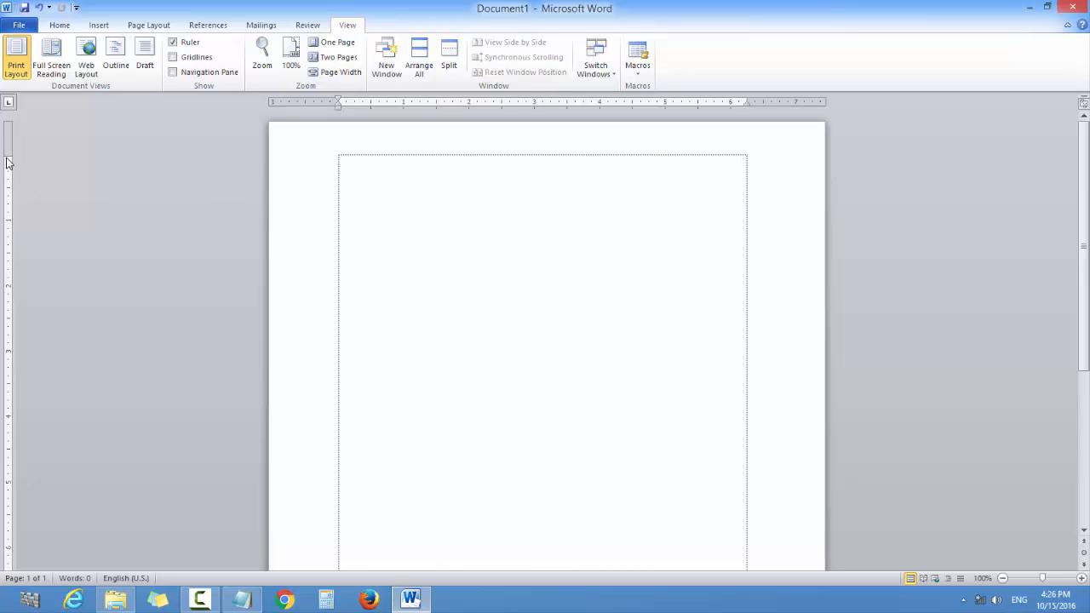
drag(7, 162, 7, 216)
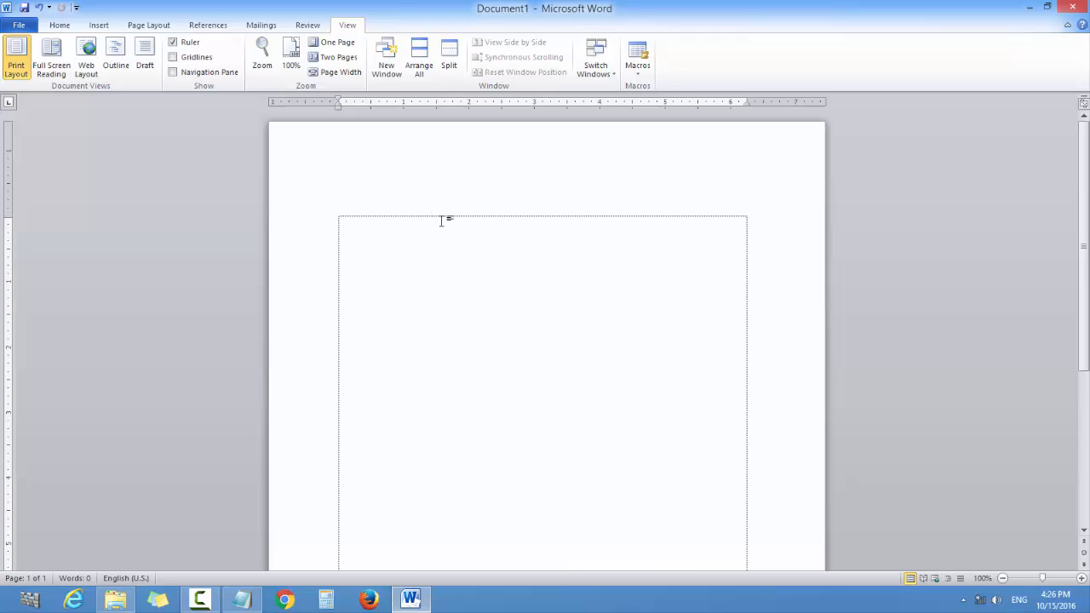
- Enter the Khmer heading "ព្រះរាជាណាចក្រកម្ពុជា" on the first line and center it
key(alt+shift)
text(ះក)
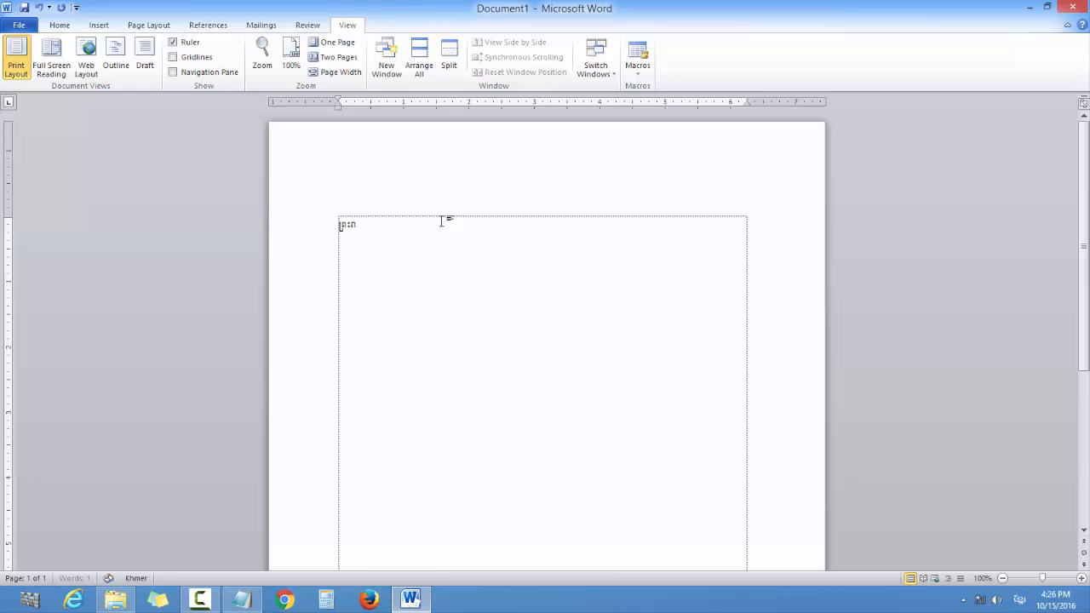
text(ន)
text(ាណាចក្រ)
text(កម្ពុជា)
key(alt+shift)
key(ctrl+e)
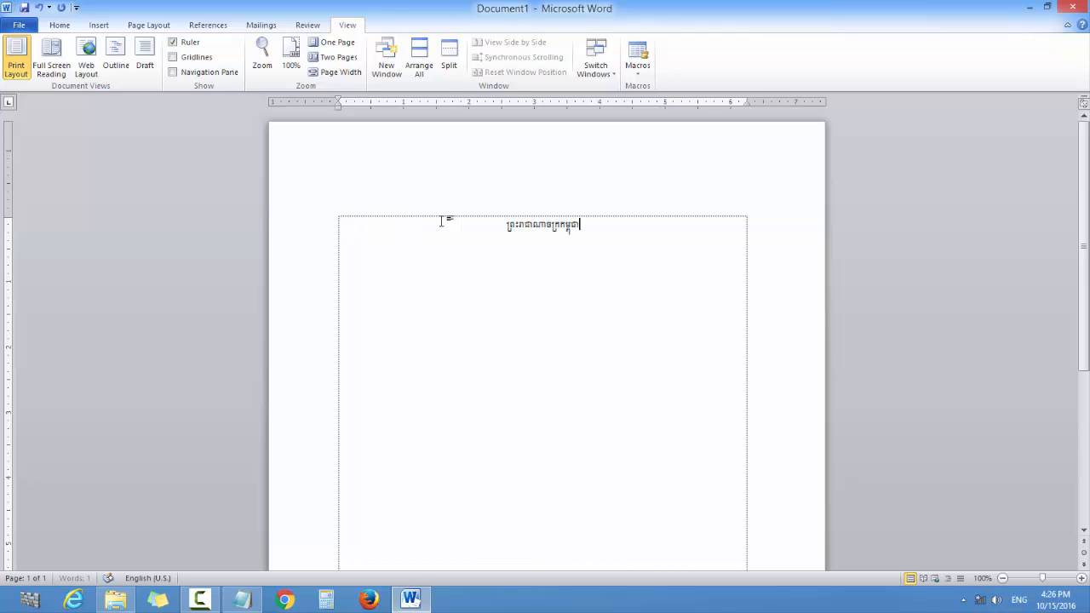
- Enlarge the font of the whole Khmer heading to title size and clear the selection
key(ctrl+a)
key(ctrl+shift+period)
key(ctrl+shift+period)
key(ctrl+shift+period)
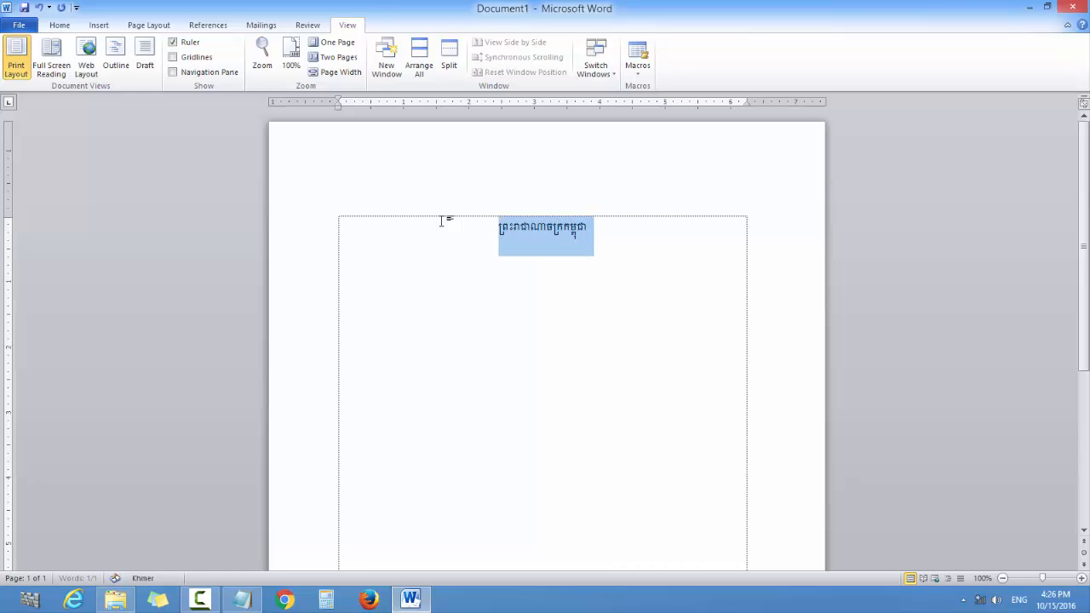
key(ctrl+shift+period)
key(ctrl+shift+period)
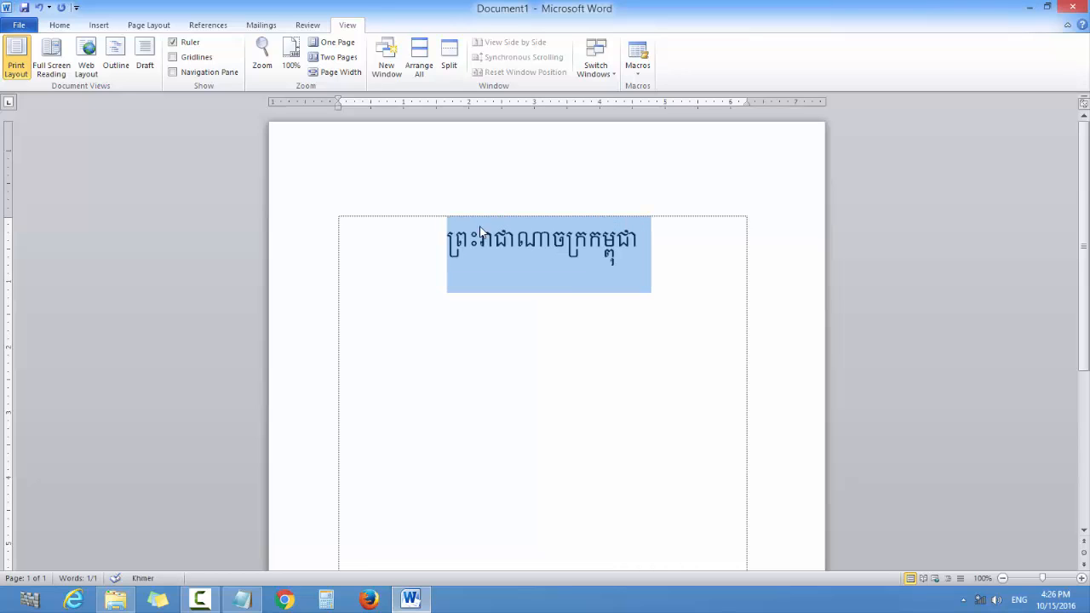
click(523, 243)
click(716, 246)
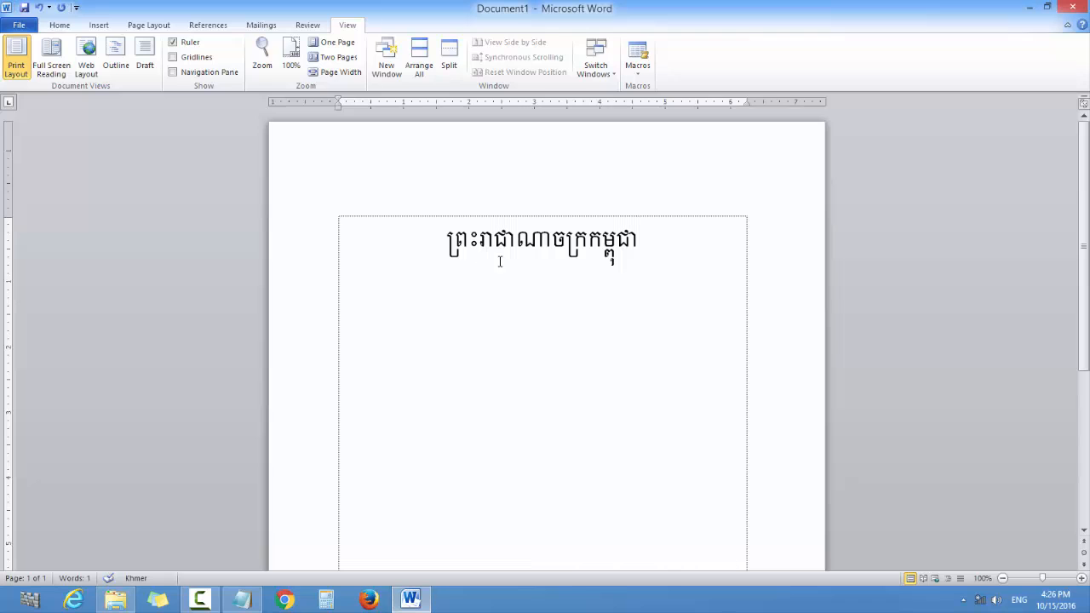
click(264, 64)
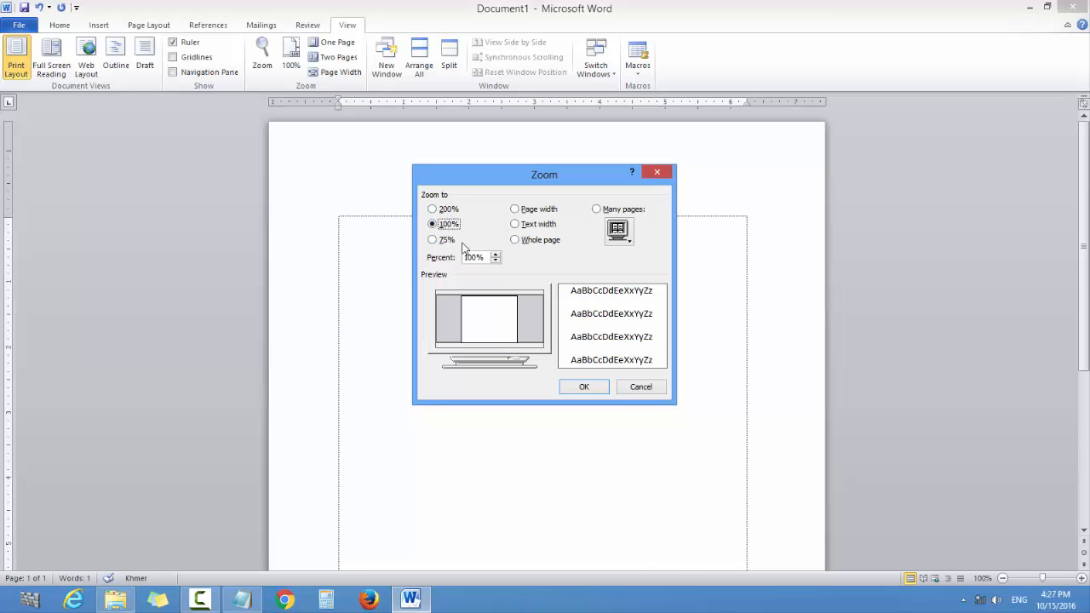
click(641, 386)
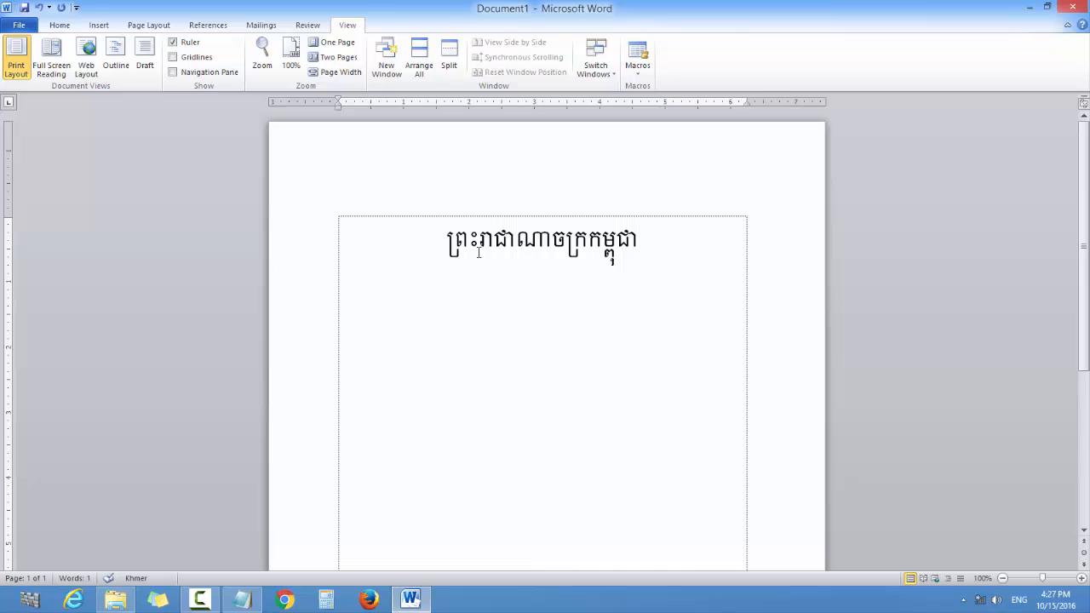
drag(656, 236, 438, 234)
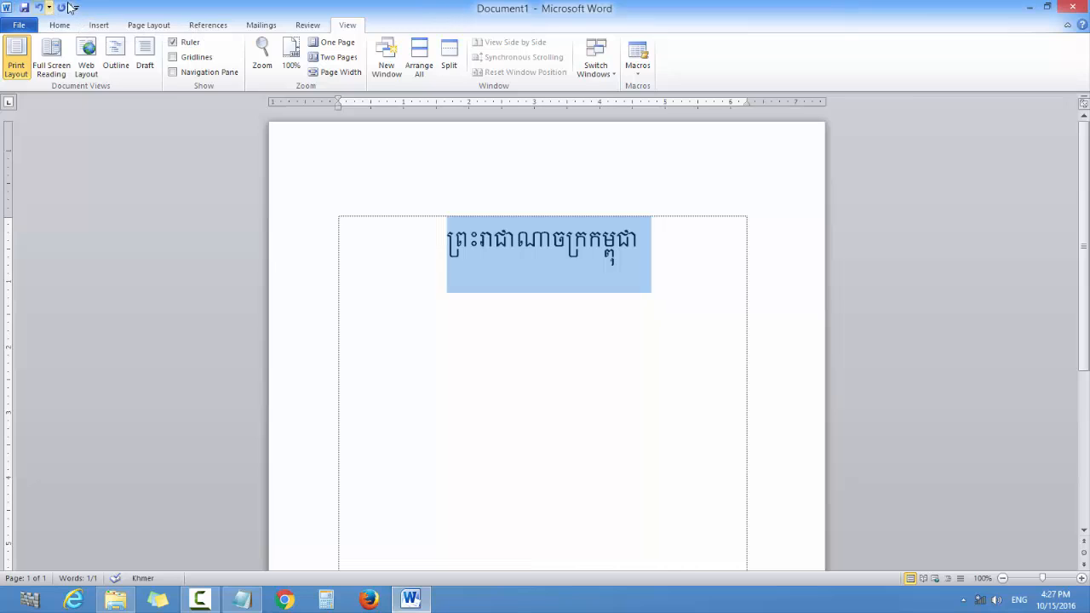
- Add Print Preview and Print to the Quick Access Toolbar and use it to preview the heading page
click(76, 8)
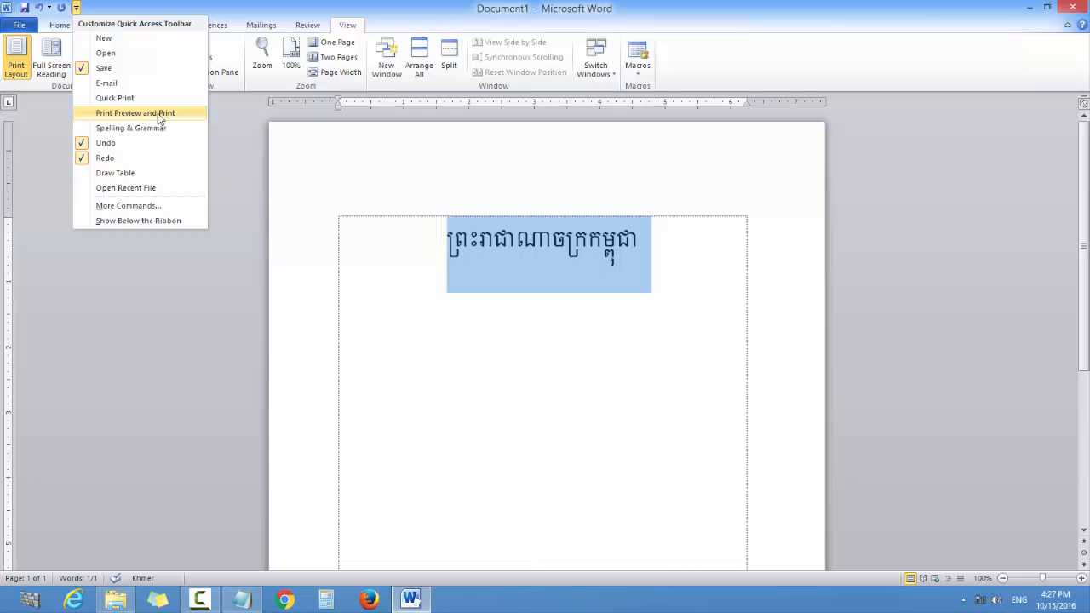
click(92, 116)
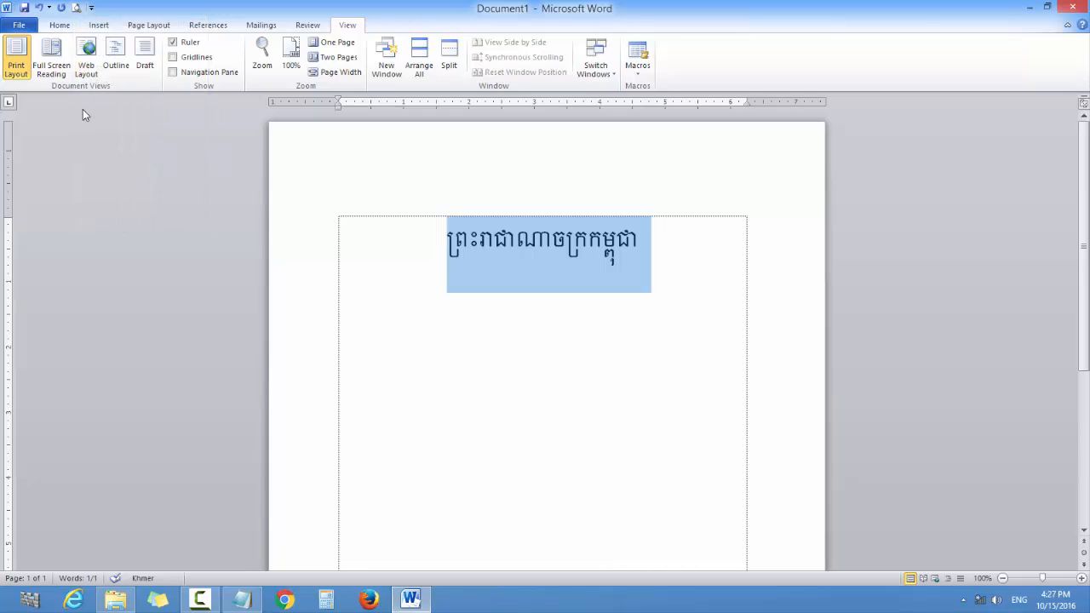
click(76, 8)
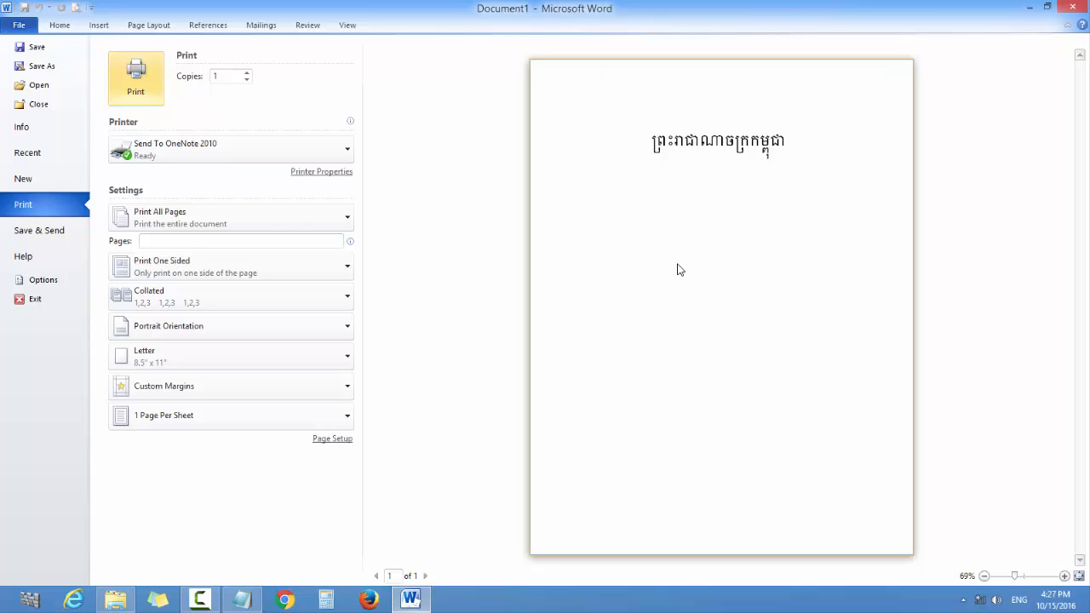
scroll(706, 272, up, 8)
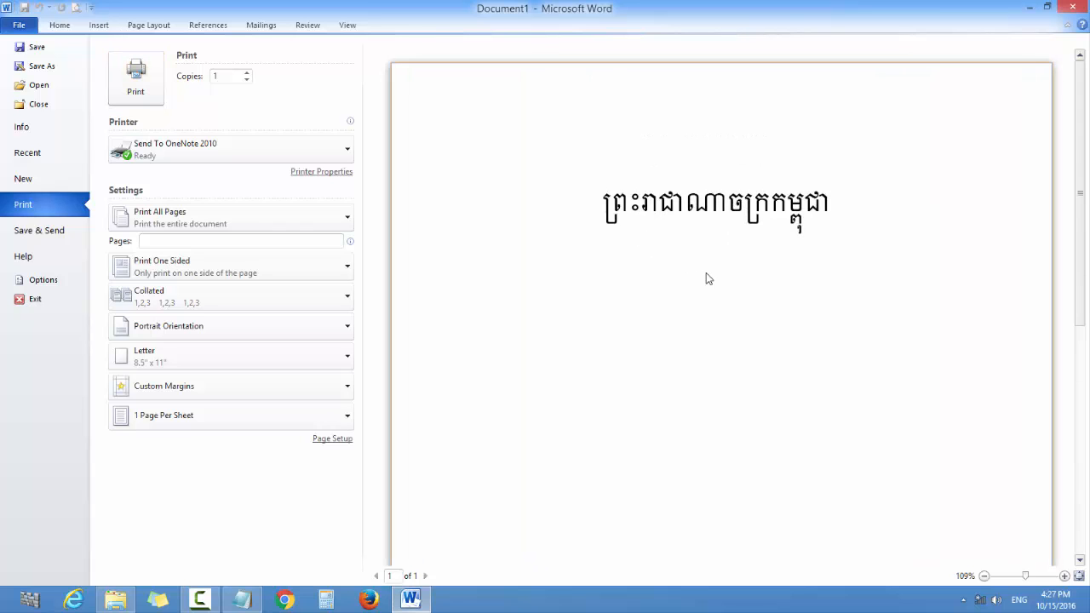
scroll(711, 279, down, 4)
scroll(714, 283, down, 2)
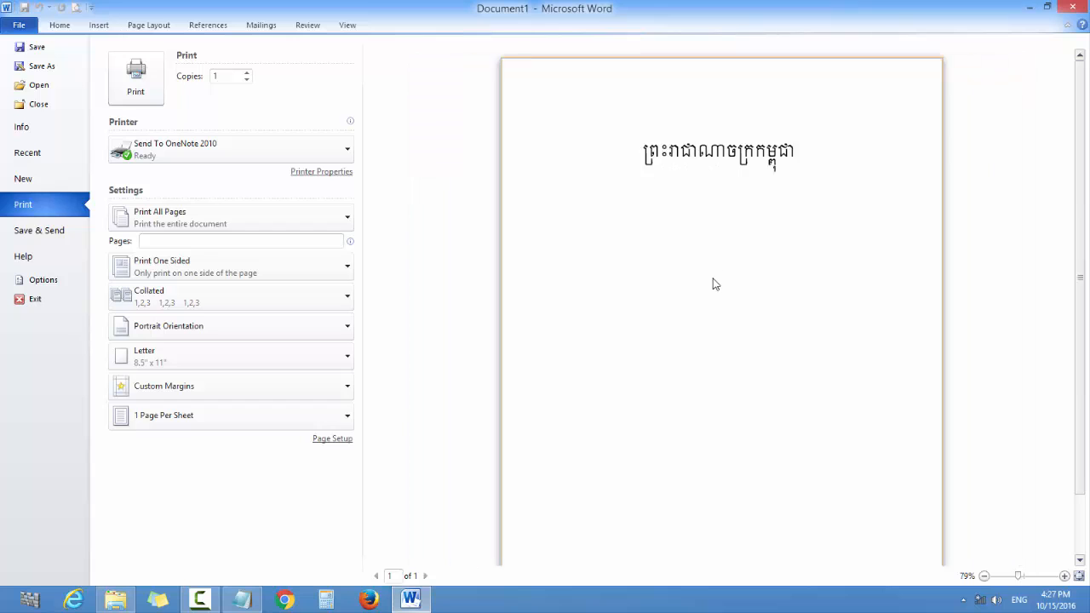
- Compare the heading page in the editing view with its print preview, ending back in the document
scroll(713, 282, up, 1)
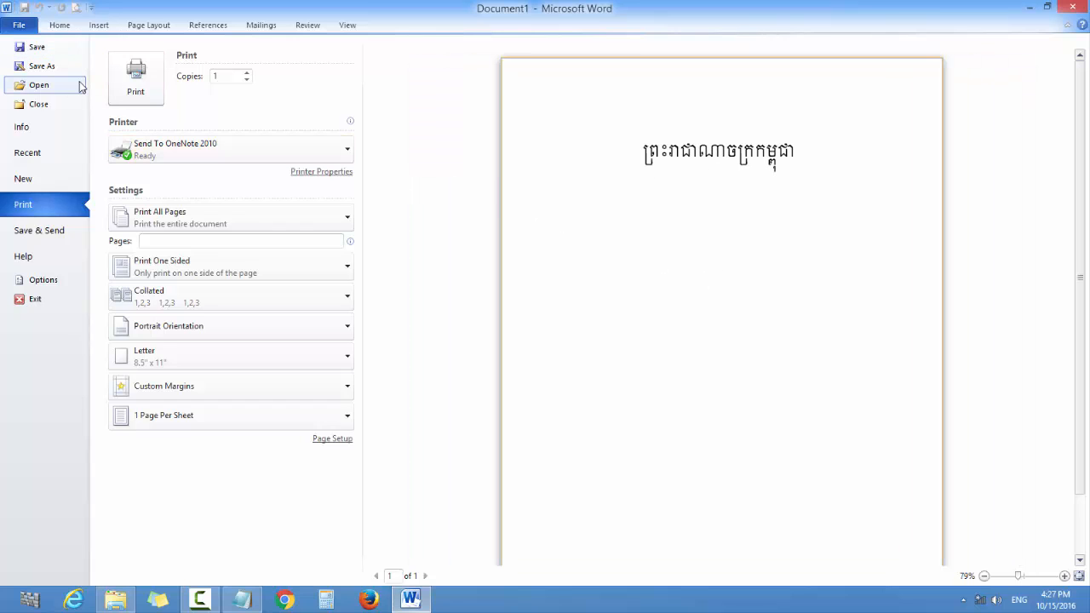
key(Escape)
click(689, 254)
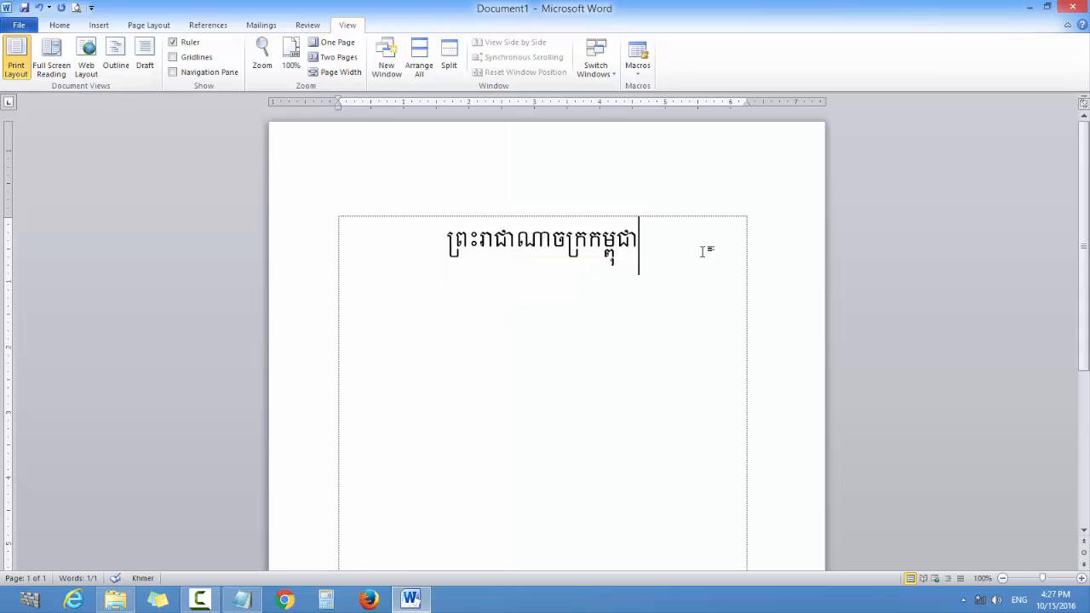
click(76, 8)
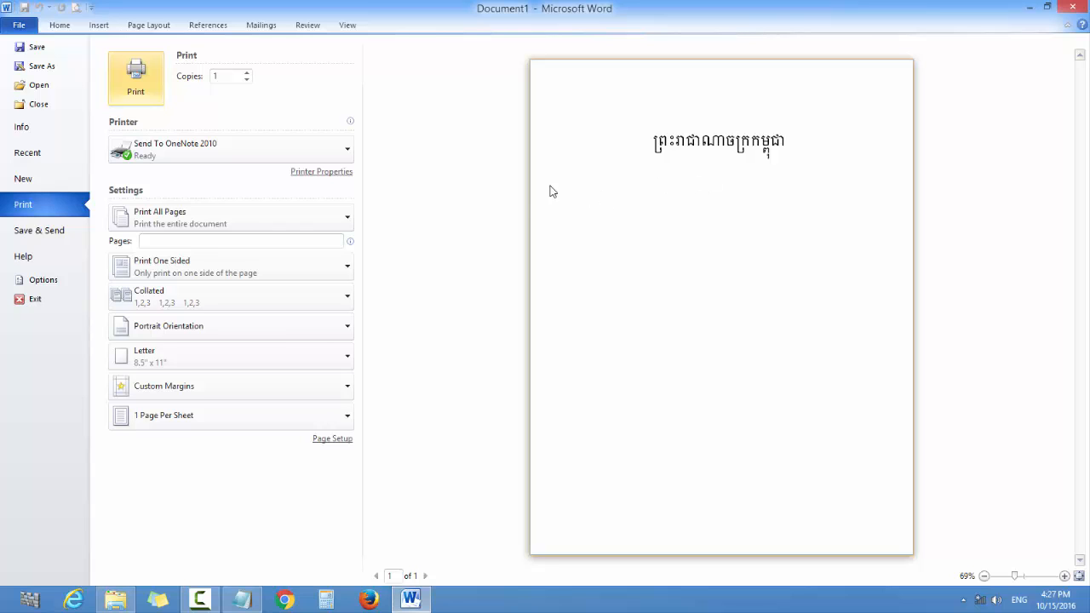
key(Escape)
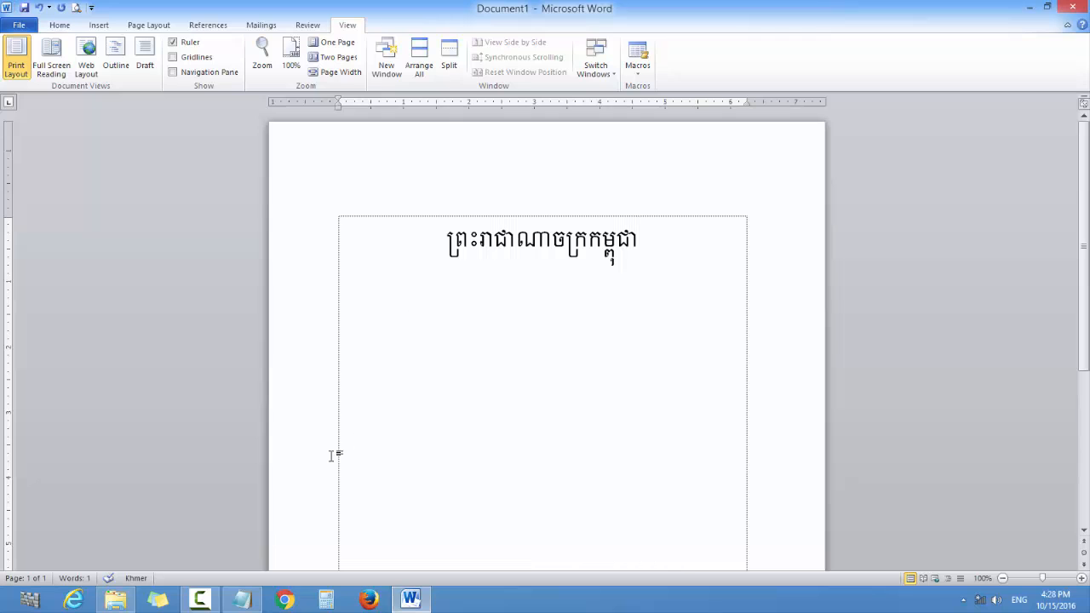
- Switch to the Notepad note "Show text boundaries & Print Preview" and move its window below the Khmer heading
click(242, 600)
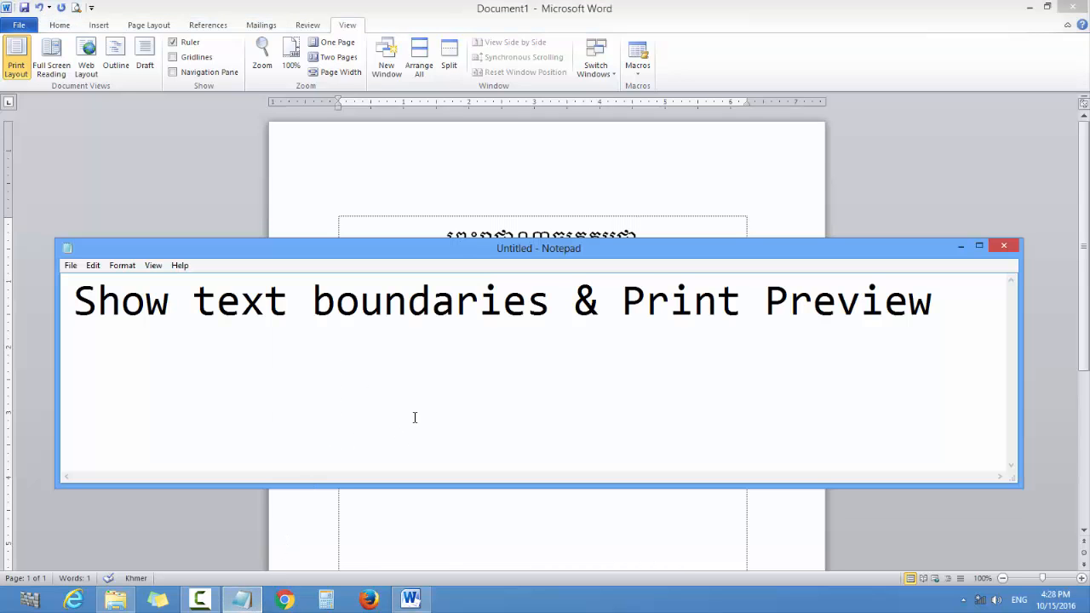
drag(454, 253, 476, 303)
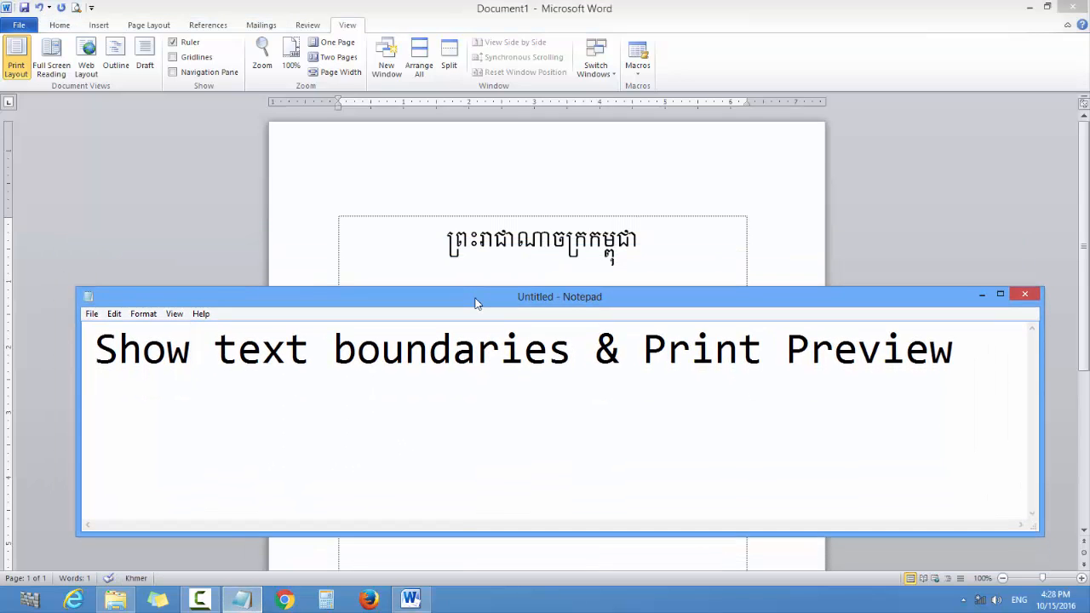